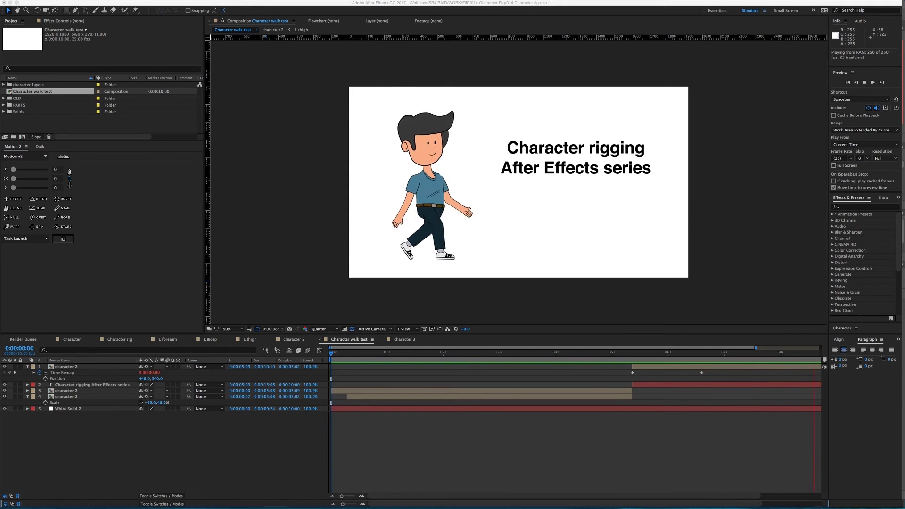
Stop the walk test preview, switch to Photoshop and add a new layer named Head
key("space")
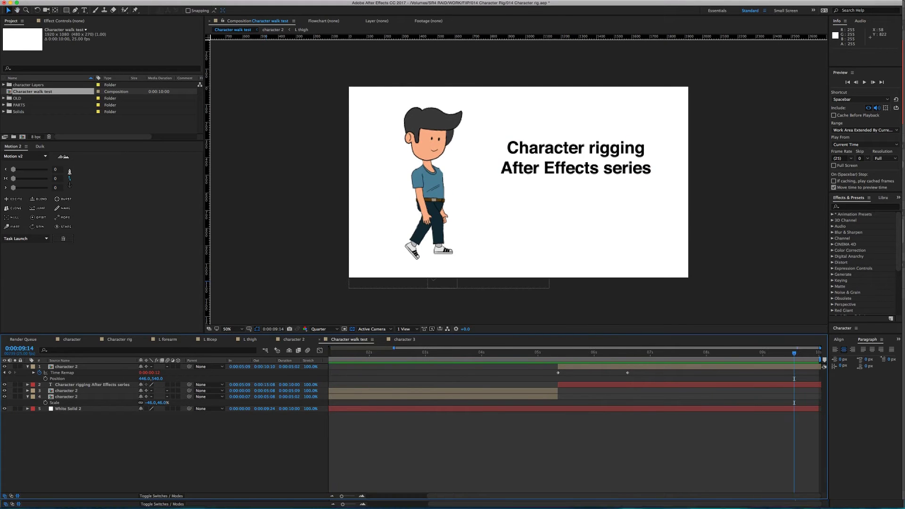
key("super+Tab")
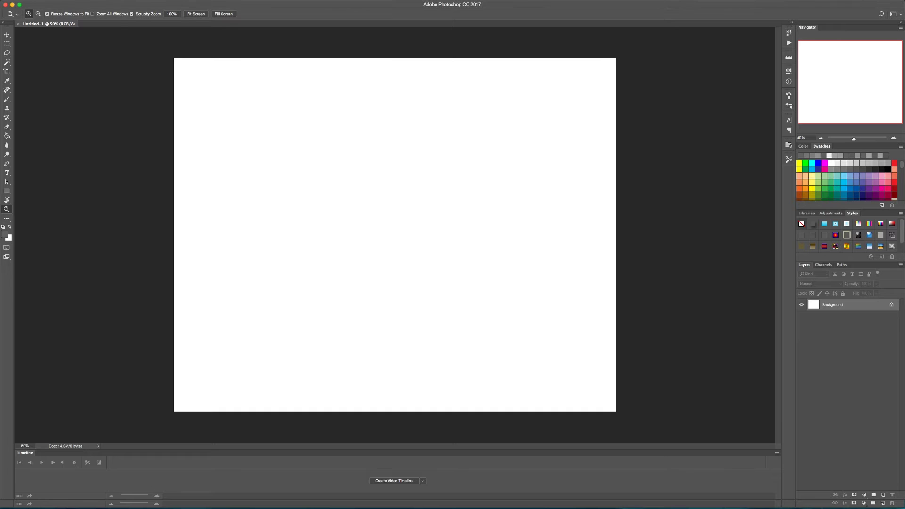
left_click(884, 495)
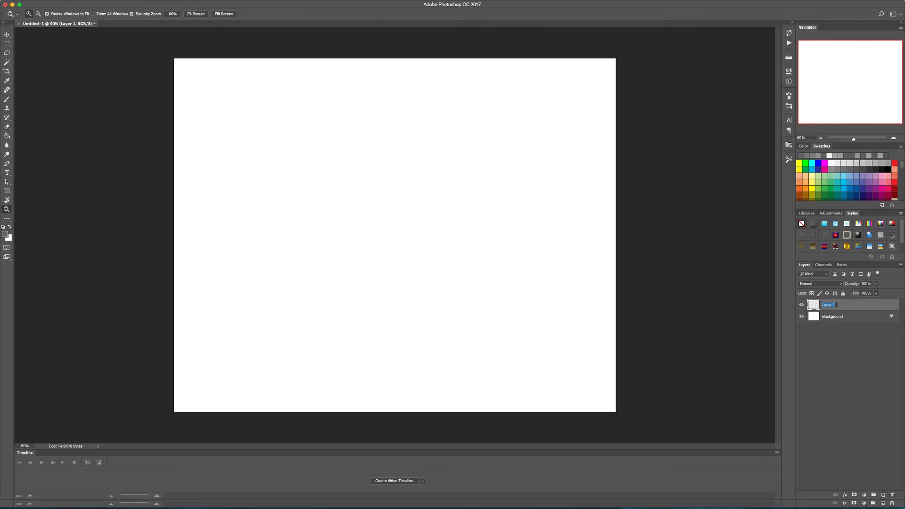
type("Head")
key("Return")
Paint a rounded head outline with a black brush on the Head layer, leaving a gap at the forehead
key("d")
key("b")
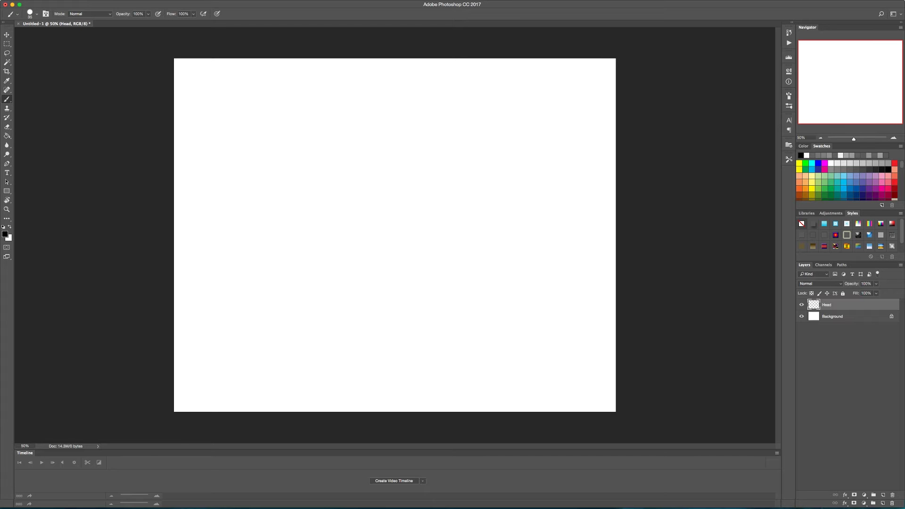
key("z")
key("super+plus")
scroll(395, 235, "up", 3)
key("b")
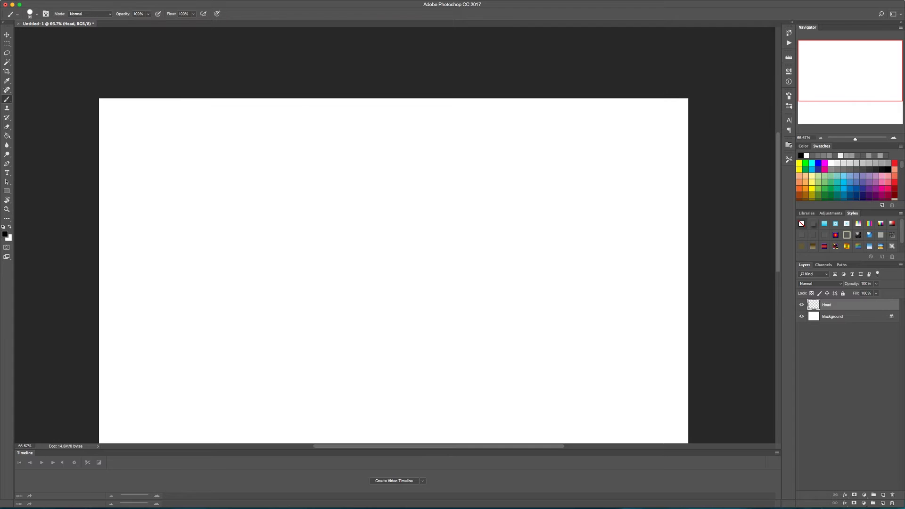
scroll(394, 235, "down", 3)
scroll(394, 236, "left", 2)
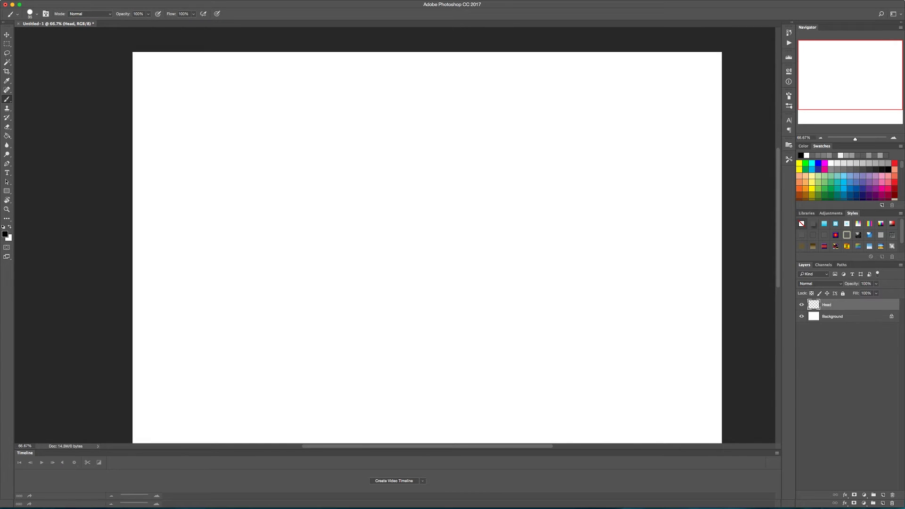
mouse_move(395, 101)
left_mouse_down()
mouse_move(358, 143)
mouse_move(348, 178)
mouse_move(359, 230)
mouse_move(391, 249)
mouse_move(426, 250)
mouse_move(473, 218)
mouse_move(469, 169)
left_mouse_up()
mouse_move(396, 101)
left_mouse_down()
mouse_move(464, 110)
mouse_move(481, 128)
left_mouse_up()
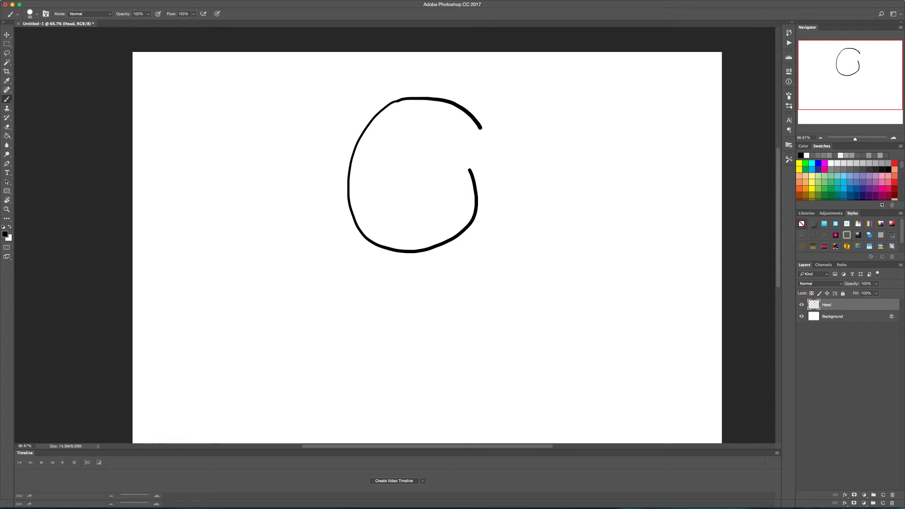
Draw the hair fringe, ear, two eyes and smile, plus the line behind the ear down to the jaw
mouse_move(358, 170)
left_mouse_down()
mouse_move(353, 189)
mouse_move(381, 197)
mouse_move(360, 177)
mouse_move(376, 203)
mouse_move(372, 177)
mouse_move(379, 193)
mouse_move(389, 175)
mouse_move(456, 165)
mouse_move(493, 164)
left_mouse_up()
key("super+z")
mouse_move(434, 188)
left_mouse_down()
mouse_move(446, 195)
mouse_move(447, 214)
left_mouse_up()
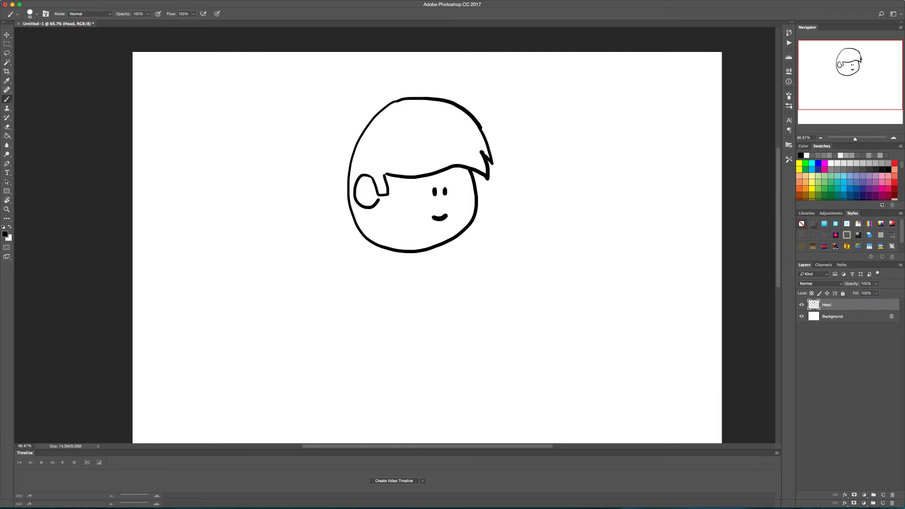
left_click_drag(358, 206, 360, 230)
key("super+z")
Erase the outline at the back of the head from the crown down to behind the ear
left_click_drag(439, 162, 424, 122)
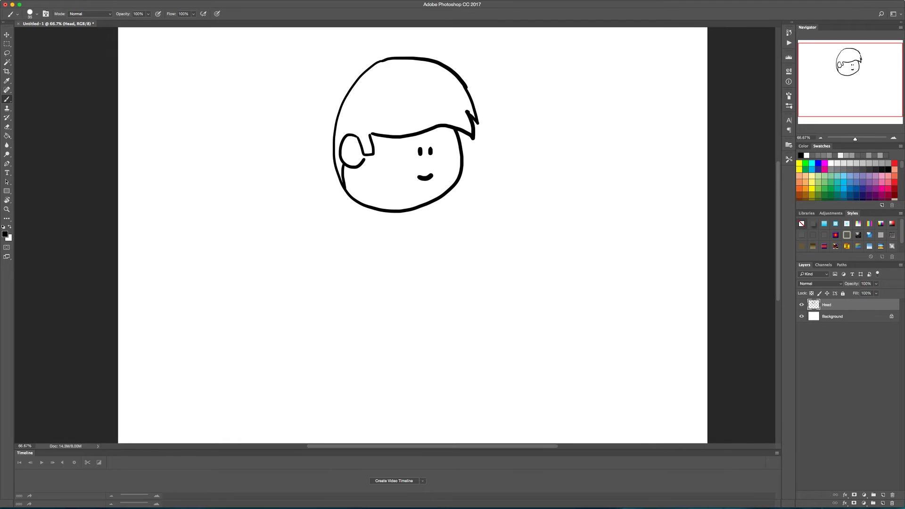
key("e")
key("bracketright")
key("bracketright")
mouse_move(394, 57)
left_mouse_down()
mouse_move(356, 81)
mouse_move(336, 120)
mouse_move(335, 168)
left_mouse_up()
Redraw the back of the hair with a fuller curve and add an inner line to the ear
key("b")
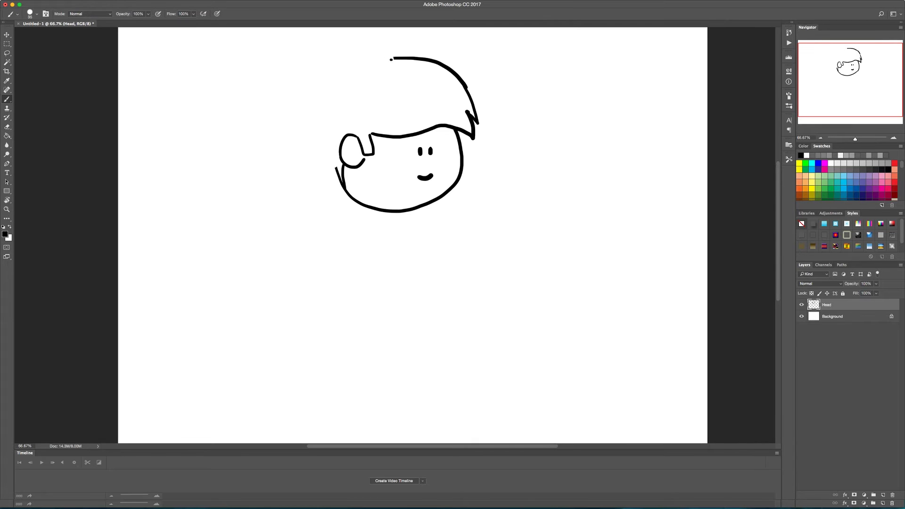
mouse_move(392, 60)
left_mouse_down()
mouse_move(345, 88)
mouse_move(328, 158)
mouse_move(336, 166)
left_mouse_up()
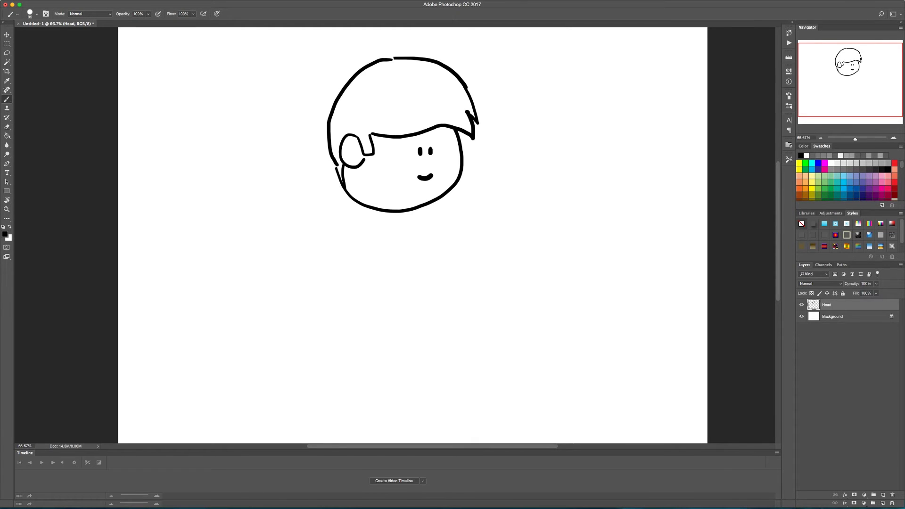
key("ctrl+z")
mouse_move(393, 59)
left_mouse_down()
mouse_move(355, 72)
mouse_move(325, 113)
mouse_move(335, 174)
left_mouse_up()
key("ctrl+z")
mouse_move(391, 58)
left_mouse_down()
mouse_move(371, 62)
mouse_move(338, 94)
mouse_move(329, 119)
mouse_move(335, 166)
mouse_move(353, 159)
left_mouse_up()
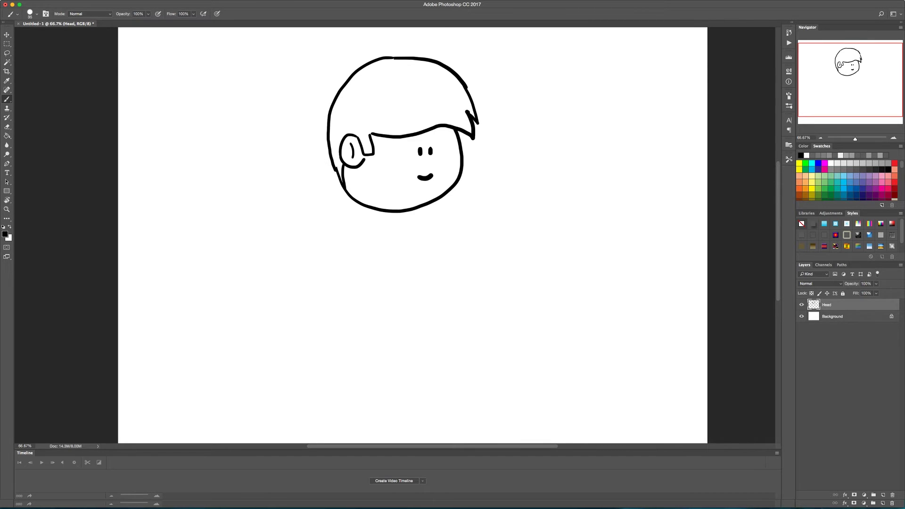
Add a new layer above Head and name it torso
left_click(883, 495)
double_click(828, 305)
type("f")
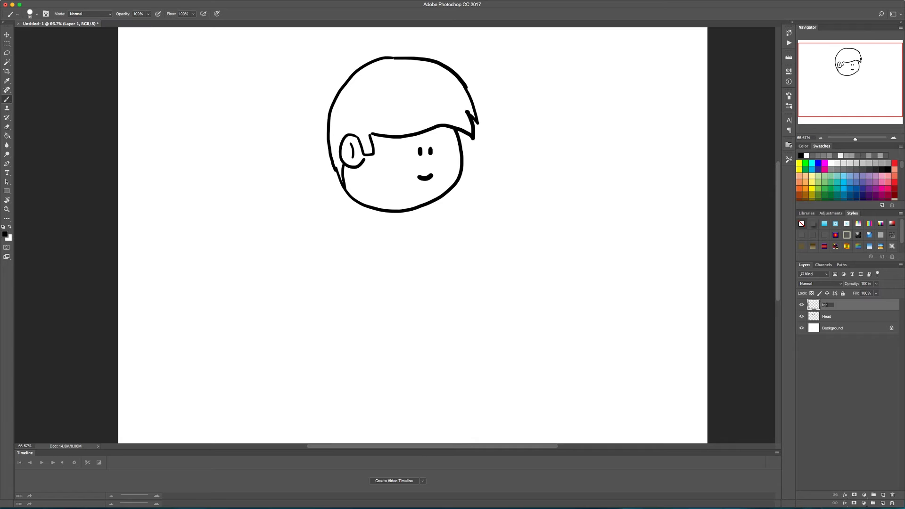
type("orsi")
key("Return")
left_click(830, 304)
type("o")
key("Return")
Draw the neck overlapping the head, the shirt-shaped torso outline and two diagonal lines across the chest
left_click_drag(381, 199, 382, 211)
key("super+z")
mouse_move(378, 198)
left_mouse_down()
mouse_move(378, 231)
mouse_move(384, 189)
mouse_move(399, 191)
mouse_move(402, 236)
mouse_move(345, 249)
mouse_move(347, 363)
left_mouse_up()
key("super+z")
key("super+z")
mouse_move(346, 250)
left_mouse_down()
mouse_move(347, 330)
mouse_move(424, 336)
left_mouse_up()
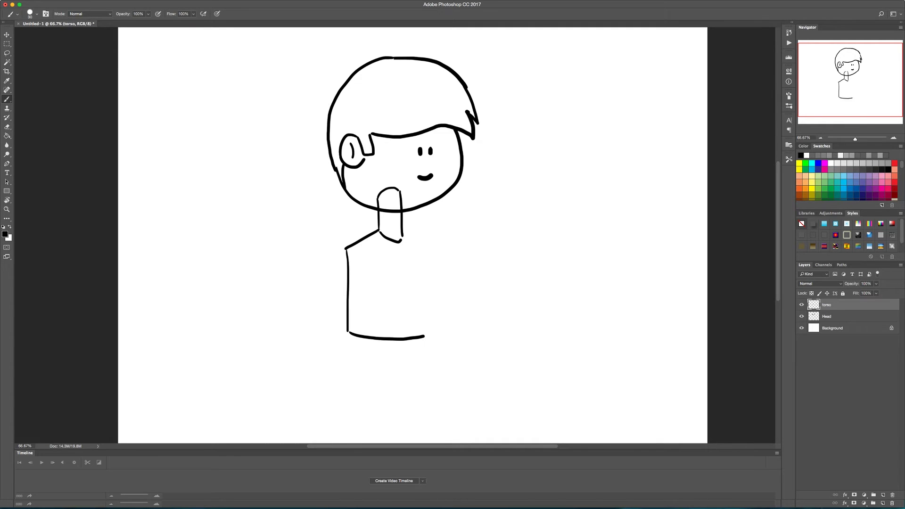
mouse_move(403, 229)
left_mouse_down()
mouse_move(424, 240)
mouse_move(431, 336)
left_mouse_up()
left_click_drag(376, 309, 417, 287)
left_click_drag(390, 312, 419, 297)
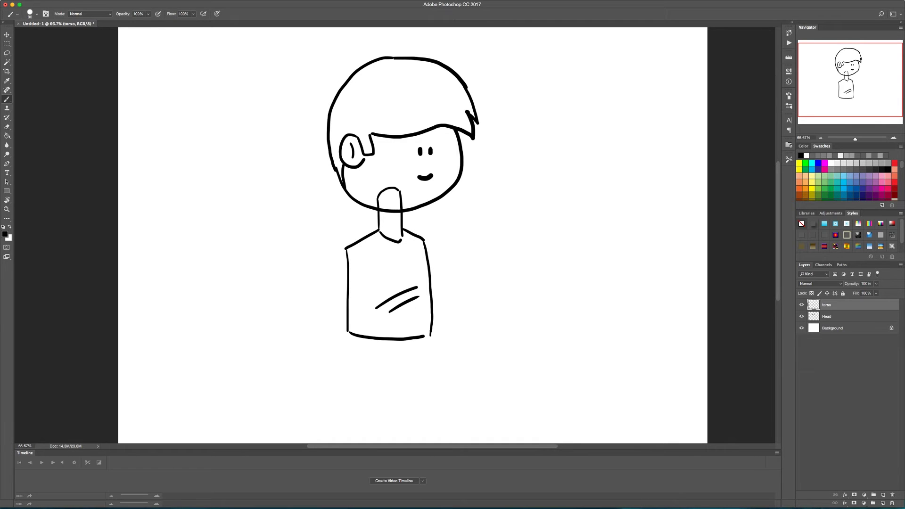
Add a new layer above torso and name it bicep
left_click(883, 495)
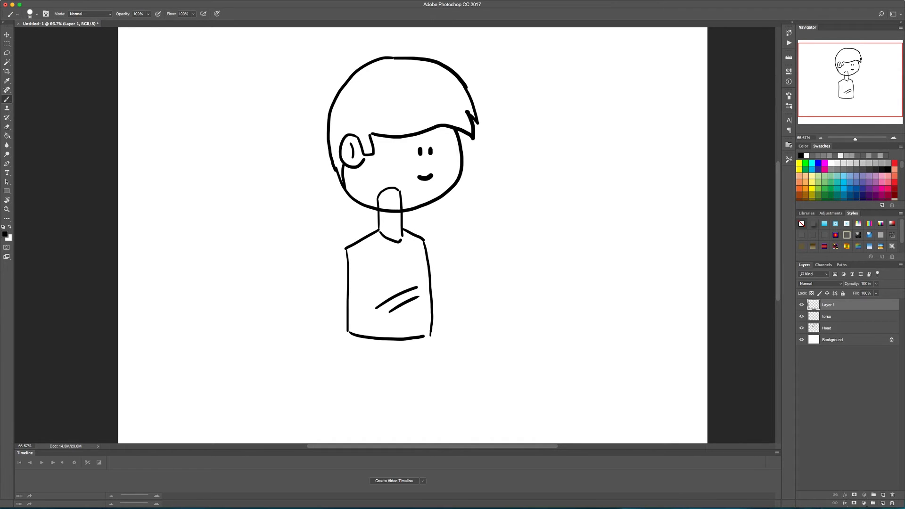
double_click(828, 304)
type("bicep")
key("Return")
Draw the short sleeve and the upper arm lines below it on the bicep layer
mouse_move(345, 249)
left_mouse_down()
mouse_move(363, 289)
mouse_move(360, 253)
left_mouse_up()
left_click_drag(344, 291, 344, 325)
key("super+z")
key("super+z")
key("super+z")
mouse_move(341, 291)
left_mouse_down()
mouse_move(342, 326)
mouse_move(361, 321)
mouse_move(362, 297)
mouse_move(361, 325)
left_mouse_up()
key("super+z")
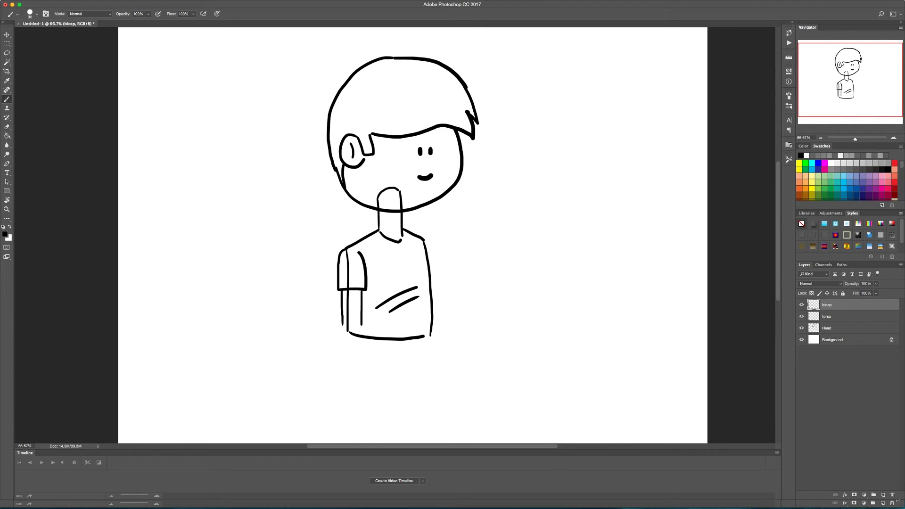
Add a layer named forearm and draw the two forearm lines continuing down from the upper arm
left_click(883, 503)
type("forearm")
key("Return")
mouse_move(342, 324)
left_mouse_down()
mouse_move(342, 356)
mouse_move(361, 349)
mouse_move(360, 327)
mouse_move(362, 357)
left_mouse_up()
key("super+z")
key("super+z")
key("super+z")
left_click_drag(363, 325, 361, 357)
Add a new layer above forearm and name it hand
left_click(883, 503)
double_click(828, 305)
type("hand")
key("Return")
Draw the hand with fingers and thumb at the end of the forearm
key("z")
left_click(371, 376)
left_click(358, 336)
key("b")
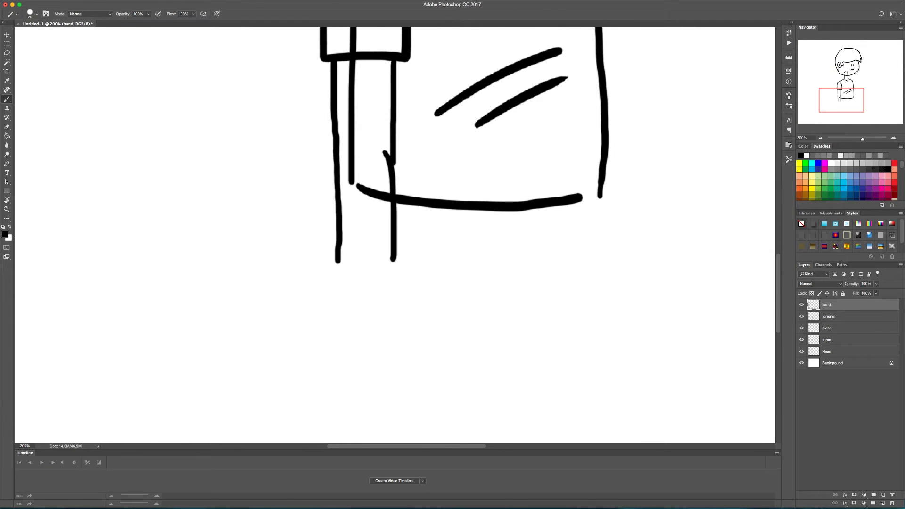
mouse_move(338, 260)
left_mouse_down()
mouse_move(338, 261)
mouse_move(339, 334)
mouse_move(344, 305)
mouse_move(355, 342)
mouse_move(358, 308)
mouse_move(374, 340)
mouse_move(380, 304)
mouse_move(371, 346)
mouse_move(376, 305)
mouse_move(361, 341)
mouse_move(368, 348)
mouse_move(374, 304)
mouse_move(375, 329)
mouse_move(388, 335)
mouse_move(388, 292)
mouse_move(410, 314)
left_mouse_up()
key("super+z")
key("super+z")
key("super+z")
key("super+z")
mouse_move(394, 259)
left_mouse_down()
mouse_move(411, 284)
mouse_move(414, 313)
left_mouse_up()
key("super+z")
left_click_drag(393, 259, 410, 312)
Add a new empty layer above the hand layer
key("z")
left_click_drag(428, 347, 368, 347)
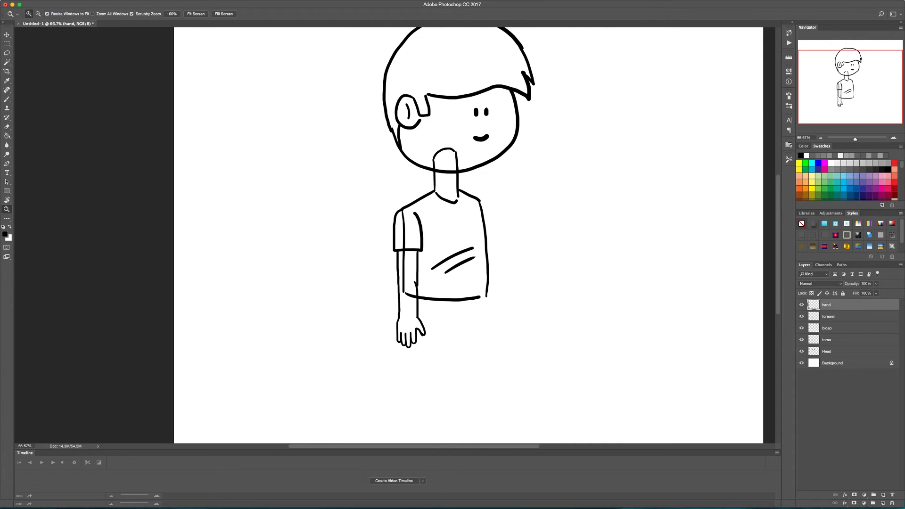
left_click(883, 495)
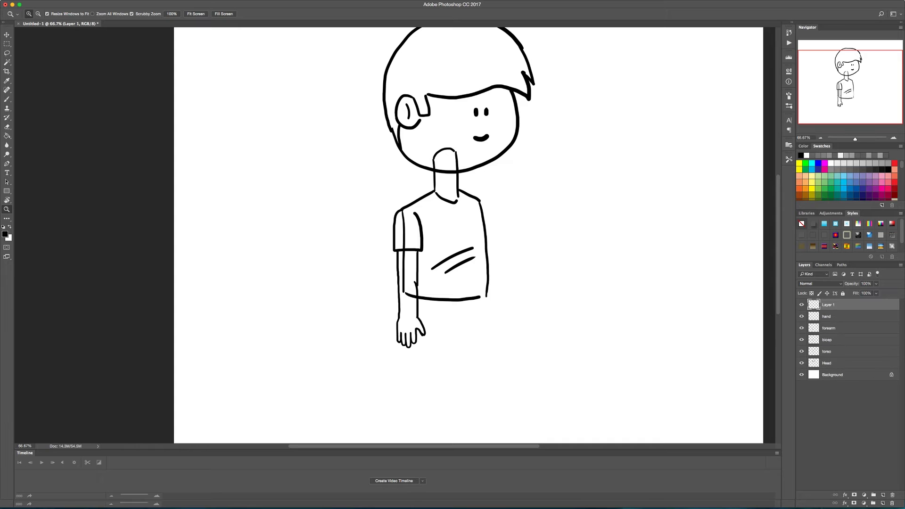
key("Return")
Select the torso layer and hide Layer 1 and the hand, forearm and bicep layers
left_click(849, 351)
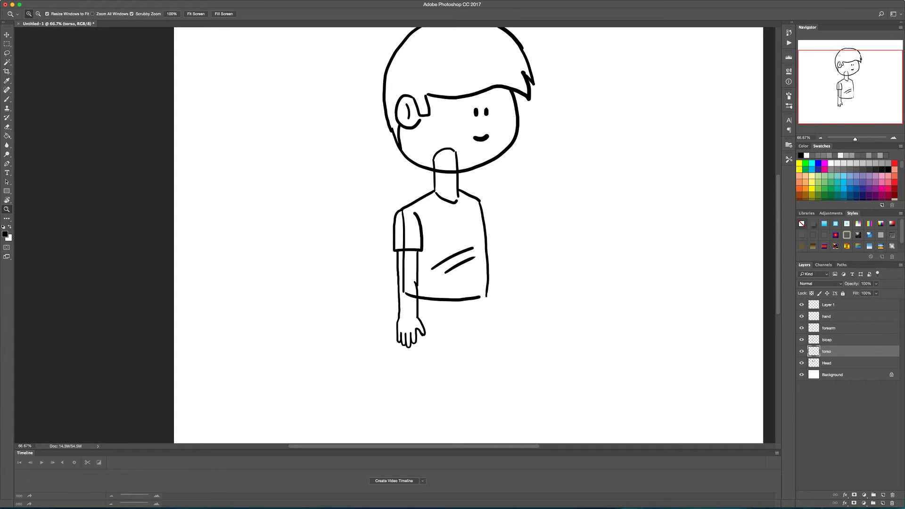
key("b")
left_click_drag(406, 298, 409, 318)
key("super+z")
key("super+z")
left_click(802, 304)
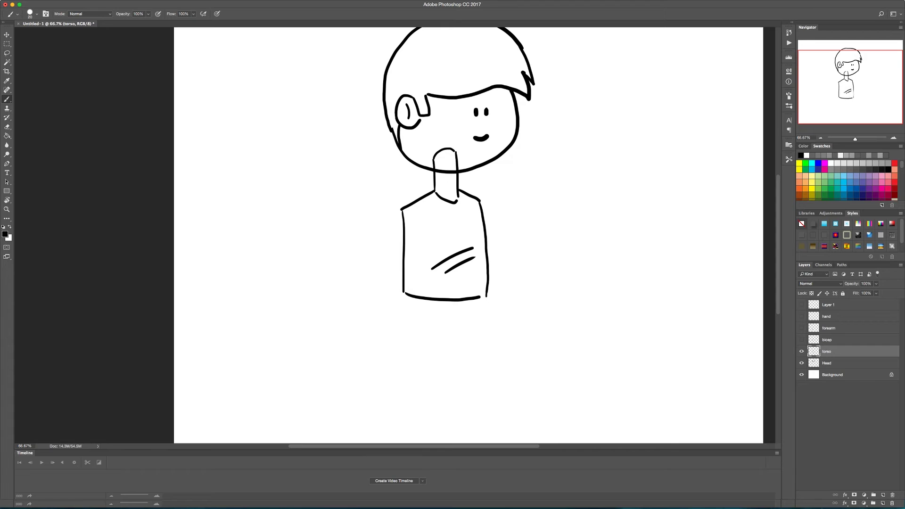
Draw the hips below the shirt and a belt with a rectangular buckle on the torso layer
left_click_drag(406, 295, 416, 343)
key("super+z")
key("super+z")
mouse_move(406, 295)
left_mouse_down()
mouse_move(409, 329)
mouse_move(425, 341)
mouse_move(444, 345)
mouse_move(481, 309)
left_mouse_up()
key("super+z")
mouse_move(406, 294)
left_mouse_down()
mouse_move(408, 324)
mouse_move(450, 336)
mouse_move(481, 331)
mouse_move(487, 298)
mouse_move(456, 309)
mouse_move(480, 298)
left_mouse_up()
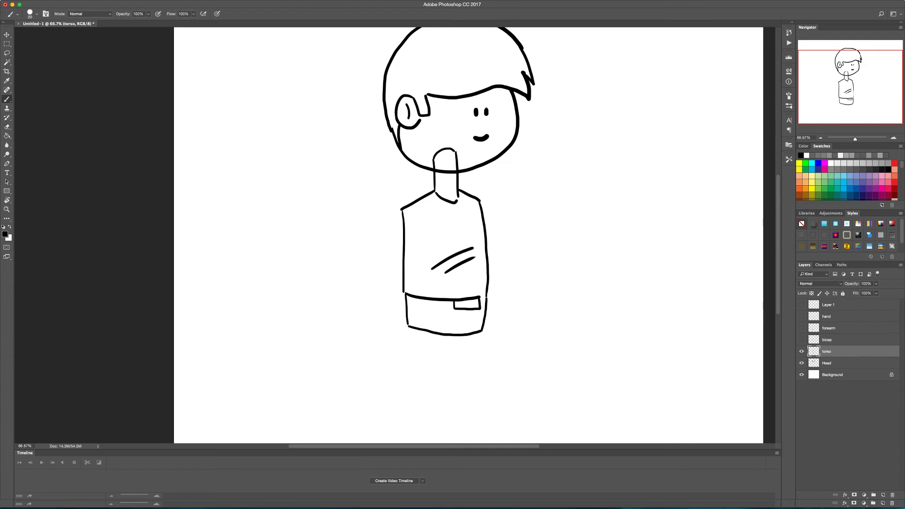
left_click_drag(410, 301, 454, 308)
key("super+z")
left_click_drag(480, 297, 489, 296)
Temporarily show the bicep, forearm and hand layers over the torso, and hide them again
left_click(801, 340)
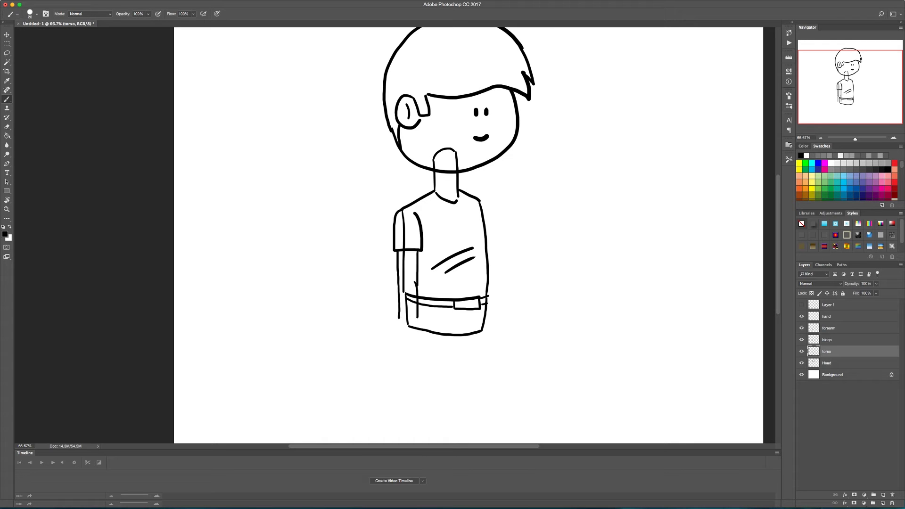
left_click(801, 328)
left_click(801, 316)
left_click(801, 304)
left_click(801, 317)
left_click(802, 328)
left_click_drag(801, 339, 801, 305)
Make the empty top layer visible and rename it thigh
left_click(844, 304)
left_click(801, 304)
double_click(829, 305)
type("thigh")
key("Return")
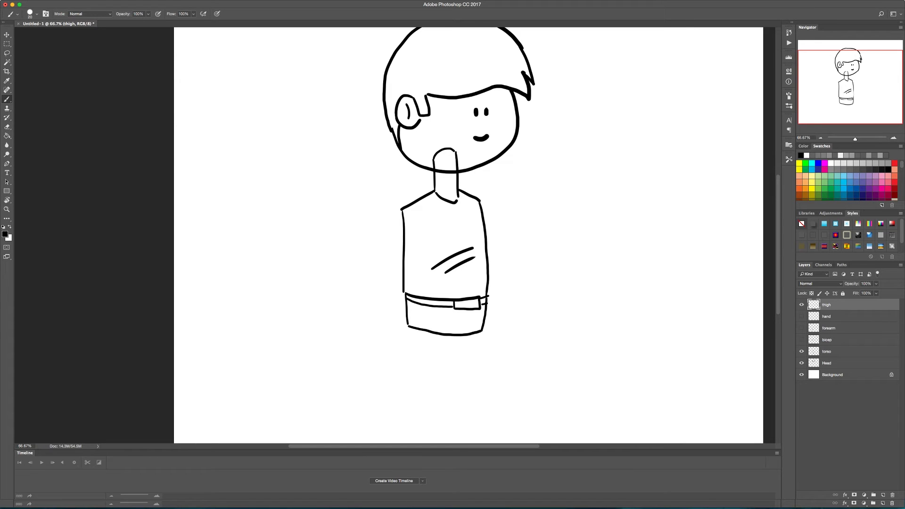
Draw the back and front lines of the thigh down from the hips
left_click_drag(411, 325, 415, 383)
left_click_drag(450, 323, 452, 382)
key("ctrl+z")
left_click_drag(449, 325, 450, 379)
Extend the canvas downward with the Crop tool to make room for the legs
scroll(469, 235, "down", 4)
scroll(469, 234, "up", 1)
key("alt+space")
key("super+minus")
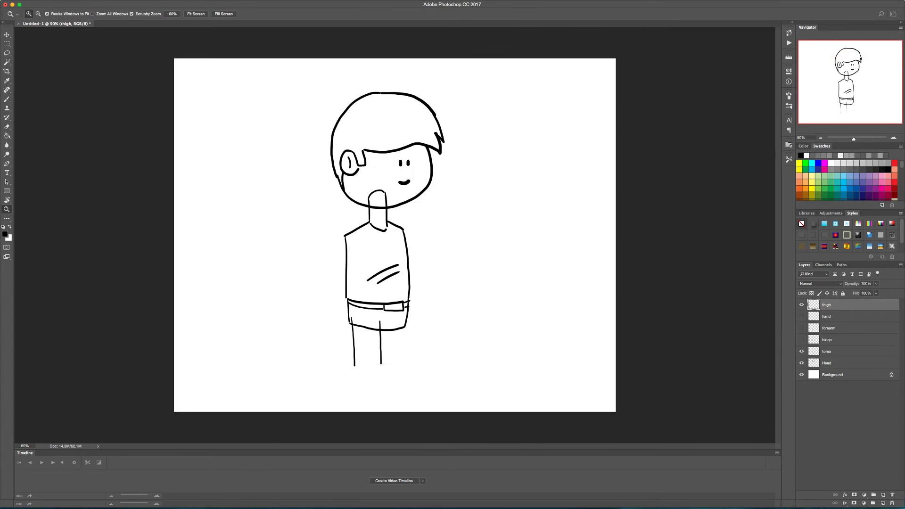
key("c")
left_click_drag(395, 235, 395, 195)
left_click_drag(395, 441, 395, 426)
key("Return")
Clean up the lower end of the front thigh line with the eraser and add a layer named calf
key("b")
key("ctrl+plus")
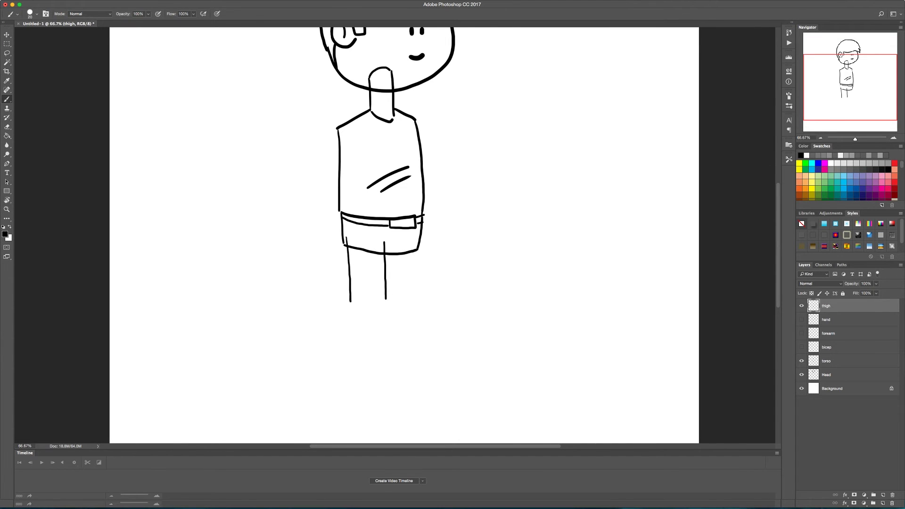
key("e")
left_click(386, 296)
key("b")
left_click(883, 495)
type("calf")
key("Return")
Draw the lower leg with its trouser hem and a rounded ankle on the calf layer
mouse_move(350, 290)
left_mouse_down()
mouse_move(352, 348)
mouse_move(388, 350)
mouse_move(385, 291)
left_mouse_up()
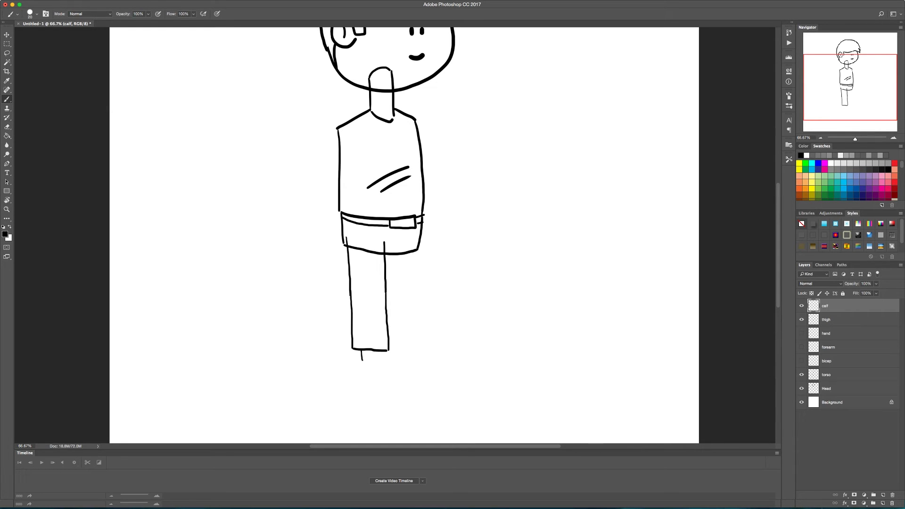
mouse_move(362, 360)
left_mouse_down()
mouse_move(378, 358)
mouse_move(365, 371)
mouse_move(380, 359)
mouse_move(361, 363)
mouse_move(377, 371)
mouse_move(379, 353)
left_mouse_up()
key("super+z")
key("super+z")
key("super+z")
Add a new layer above the calf layer
double_click(825, 306)
left_click(885, 504)
left_click(883, 495)
Draw the sneaker's outline and sole around the ankle with a thinner brush
key("z")
left_click(372, 381)
left_click(372, 380)
key("b")
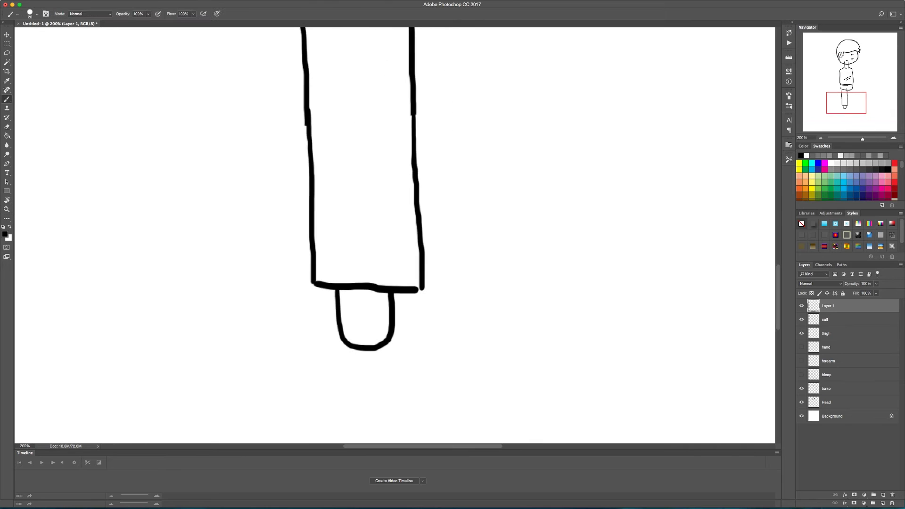
key("bracketleft")
left_click_drag(336, 313, 315, 341)
mouse_move(339, 314)
left_mouse_down()
mouse_move(369, 322)
mouse_move(390, 313)
mouse_move(460, 351)
left_mouse_up()
mouse_move(314, 341)
left_mouse_down()
mouse_move(315, 371)
mouse_move(326, 373)
mouse_move(470, 373)
left_mouse_up()
mouse_move(460, 351)
left_mouse_down()
mouse_move(415, 326)
mouse_move(485, 371)
left_mouse_up()
key("super+z")
mouse_move(413, 326)
left_mouse_down()
mouse_move(448, 338)
mouse_move(486, 376)
left_mouse_up()
mouse_move(316, 373)
left_mouse_down()
mouse_move(317, 388)
mouse_move(488, 381)
left_mouse_up()
Add a solid black dot on the ankle side of the sneaker and lace details over its front
left_click_drag(361, 353, 359, 360)
mouse_move(403, 348)
left_mouse_down()
mouse_move(424, 331)
mouse_move(441, 354)
left_mouse_up()
key("z")
left_click_drag(449, 373, 402, 373)
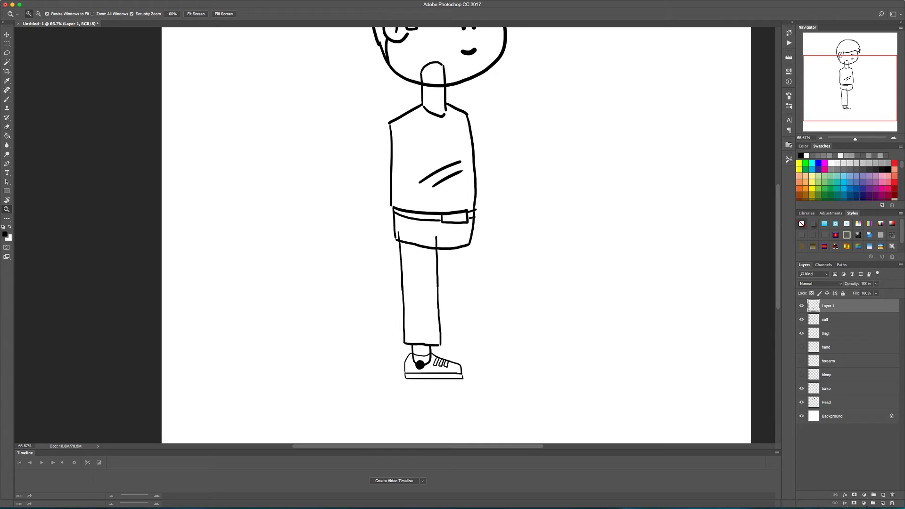
Rename Layer 1 as shoe
left_click(828, 319)
double_click(828, 306)
type("shoe")
key("Return")
Draw two short crease lines at the knee on the calf layer, hiding the thigh layer while drawing and showing it again
left_click(435, 292)
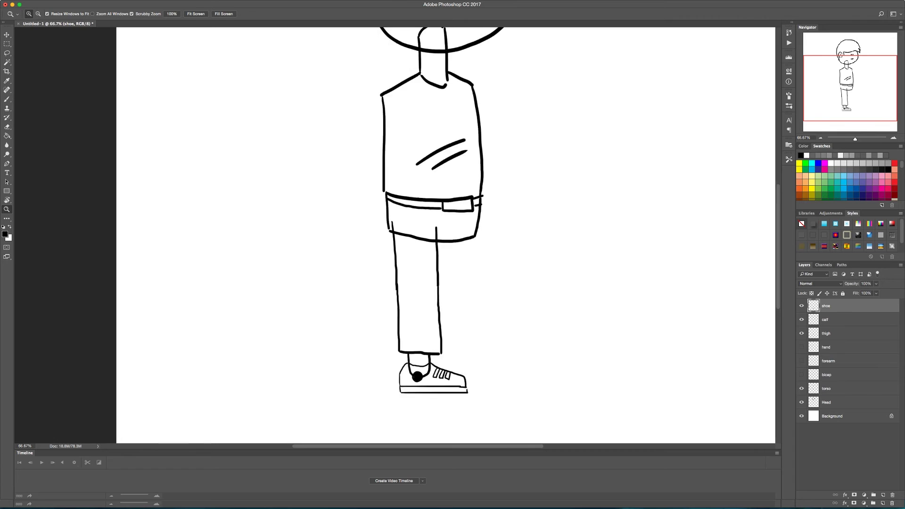
key("alt+bracketleft")
key("b")
left_click(801, 333)
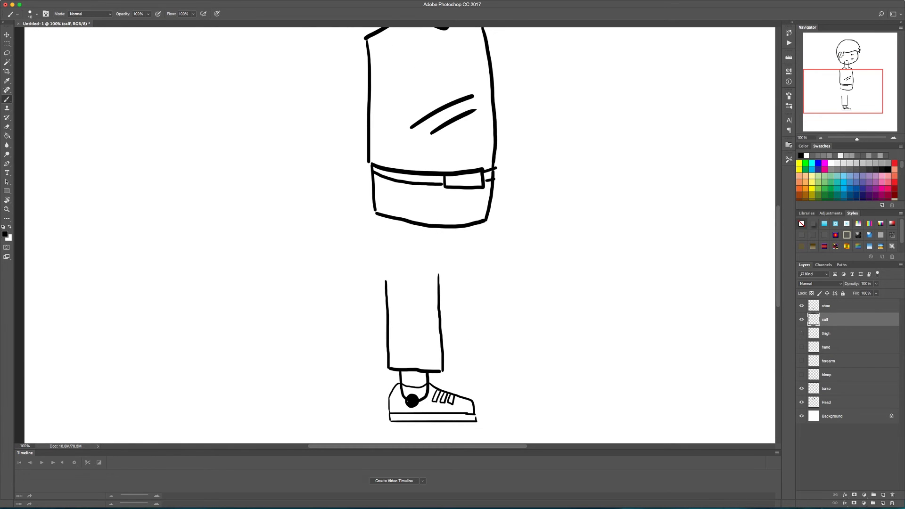
left_click_drag(412, 288, 429, 284)
key("super+z")
left_click_drag(419, 293, 430, 287)
left_click(802, 333)
left_click(827, 333)
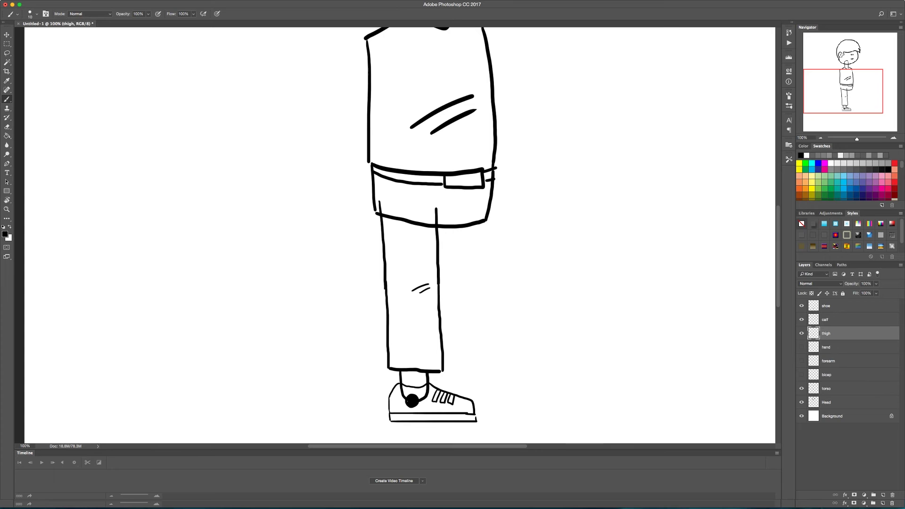
Show the hand, forearm and bicep layers again
key("z")
key("super+minus")
key("super+minus")
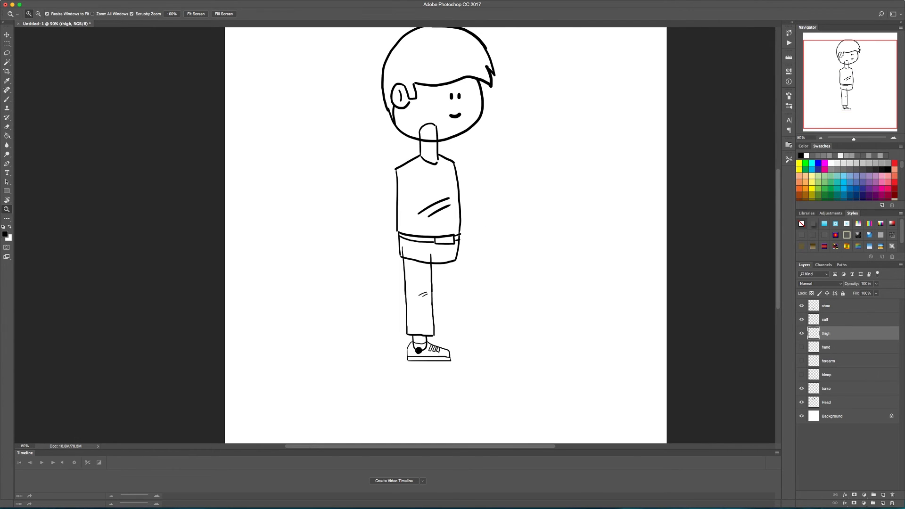
left_click_drag(801, 347, 801, 375)
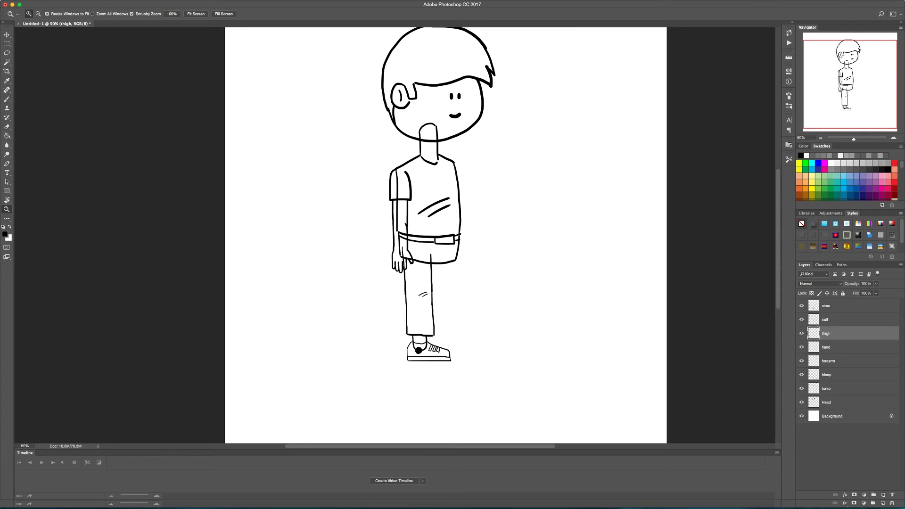
Rename the bicep and forearm layers as L bicep and L forearm
left_click(826, 375)
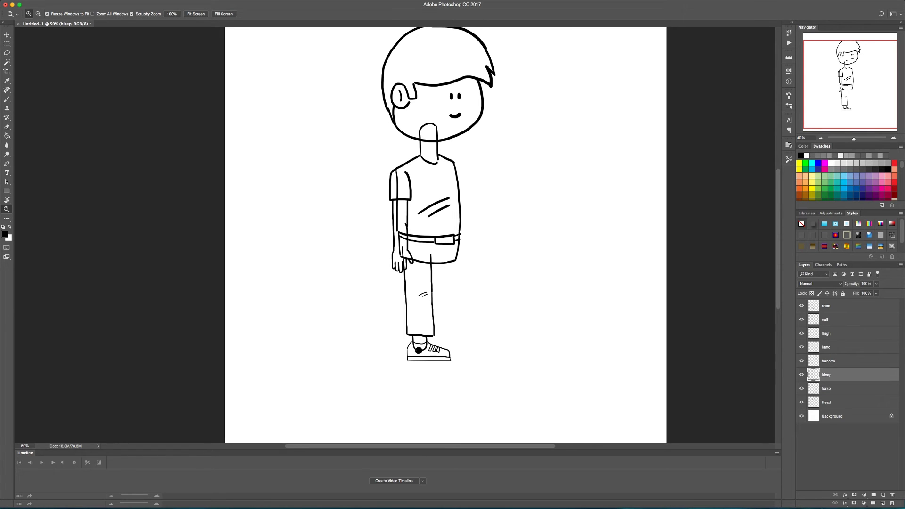
double_click(826, 374)
left_click(822, 375)
type("U")
key("Return")
double_click(829, 361)
left_click(823, 361)
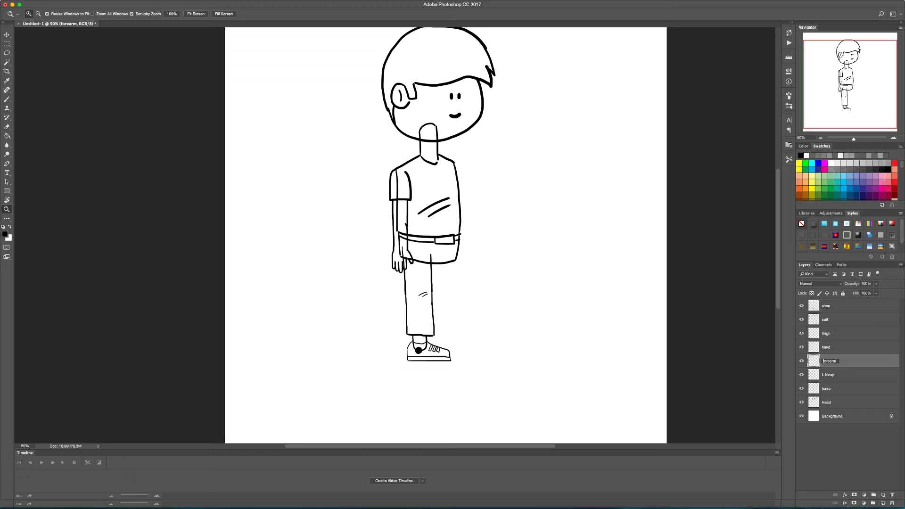
type("L")
key("Return")
Rename the hand and thigh layers as L hand and L thigh
double_click(826, 347)
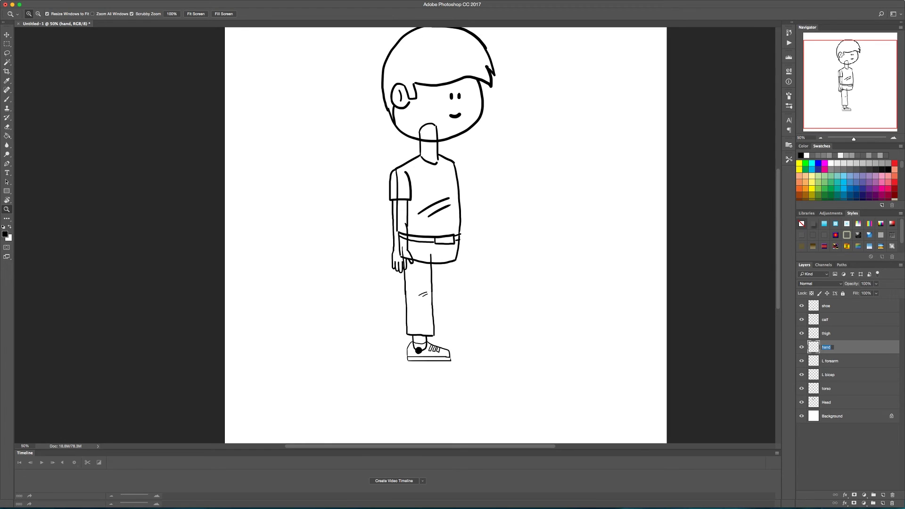
key("Left")
type("L")
key("Return")
double_click(826, 333)
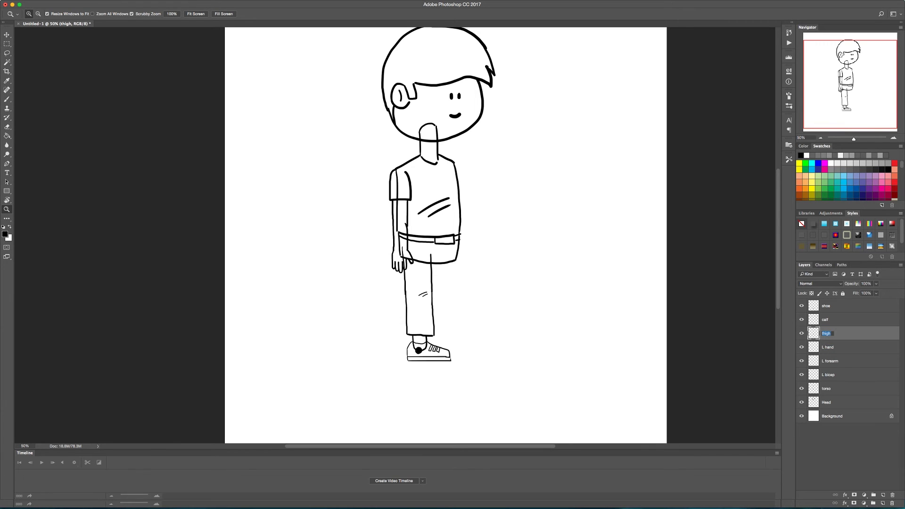
key("Left")
type("L")
Rename the calf and shoe layers as L calf and L shoe
double_click(825, 319)
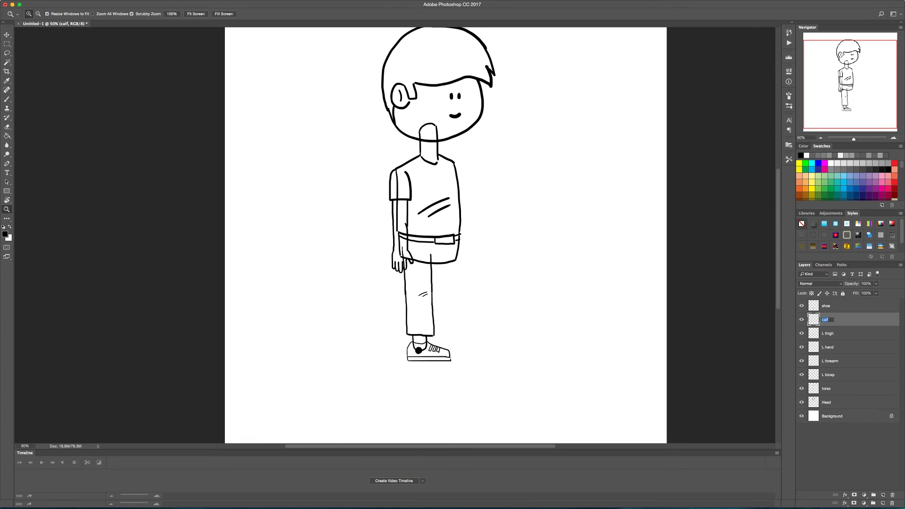
left_click(822, 319)
type("L")
key("Return")
double_click(826, 306)
left_click(822, 306)
type("L")
key("Return")
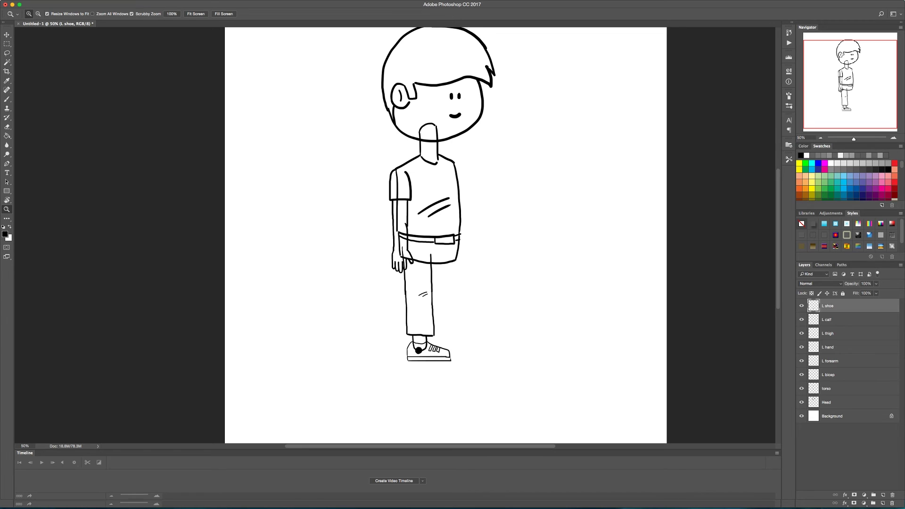
Duplicate the L hand layer and move the copied hand into the empty space in front of the hips
left_click(828, 334)
right_click(826, 347)
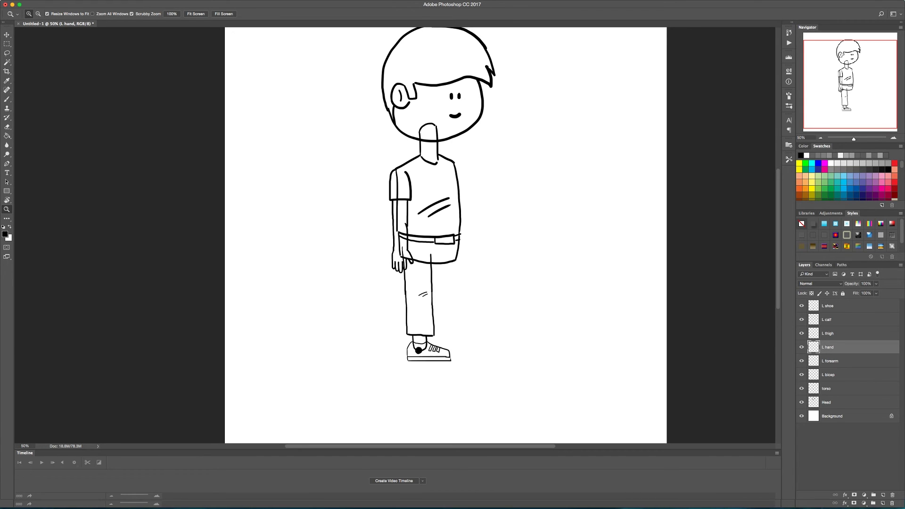
key("super+j")
key("super+1")
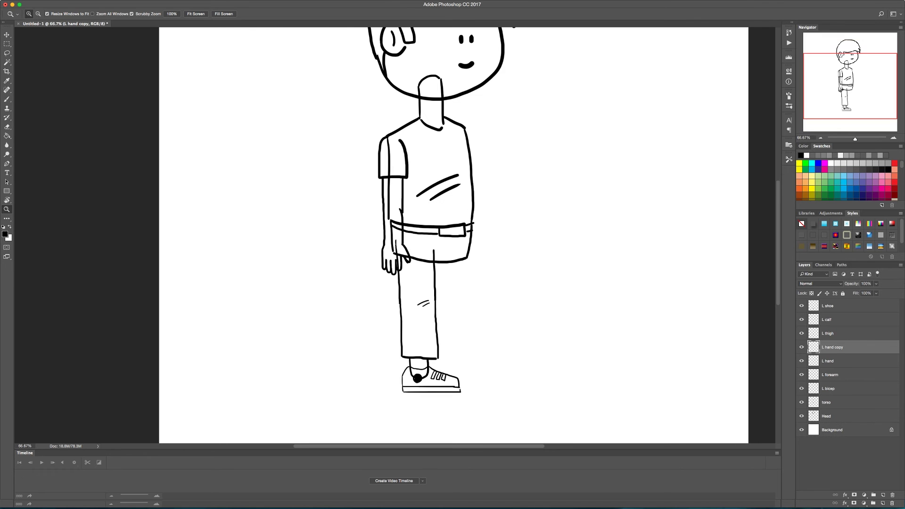
key("b")
key("v")
left_click_drag(383, 264, 534, 264)
key("super+z")
key("z")
left_click(534, 264)
key("v")
left_click_drag(236, 254, 561, 255)
Erase the copied hand's thumb side and redraw the thumb as seen from the palm
key("e")
mouse_move(591, 198)
left_mouse_down()
mouse_move(601, 243)
mouse_move(584, 232)
mouse_move(583, 240)
left_mouse_up()
key("b")
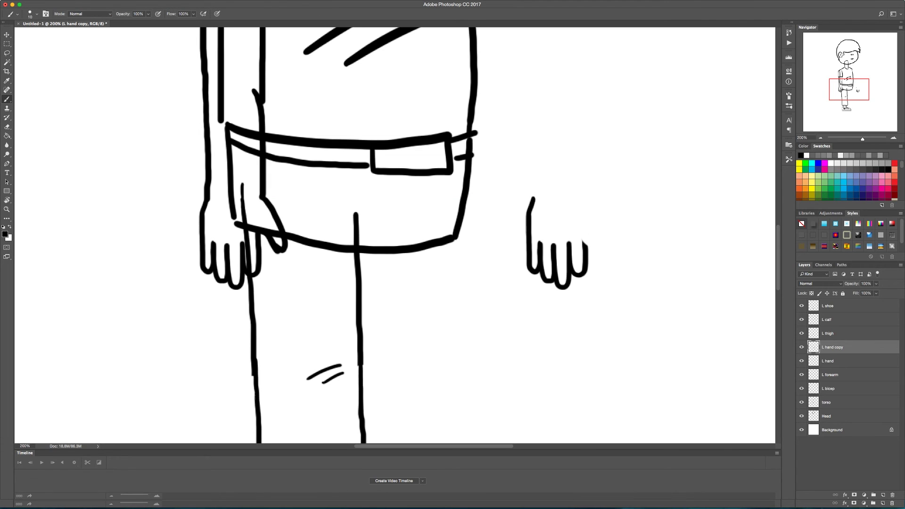
mouse_move(558, 200)
left_mouse_down()
mouse_move(582, 238)
mouse_move(601, 246)
mouse_move(602, 226)
left_mouse_up()
key("super+z")
mouse_move(559, 196)
left_mouse_down()
mouse_move(589, 248)
mouse_move(600, 246)
mouse_move(588, 192)
left_mouse_up()
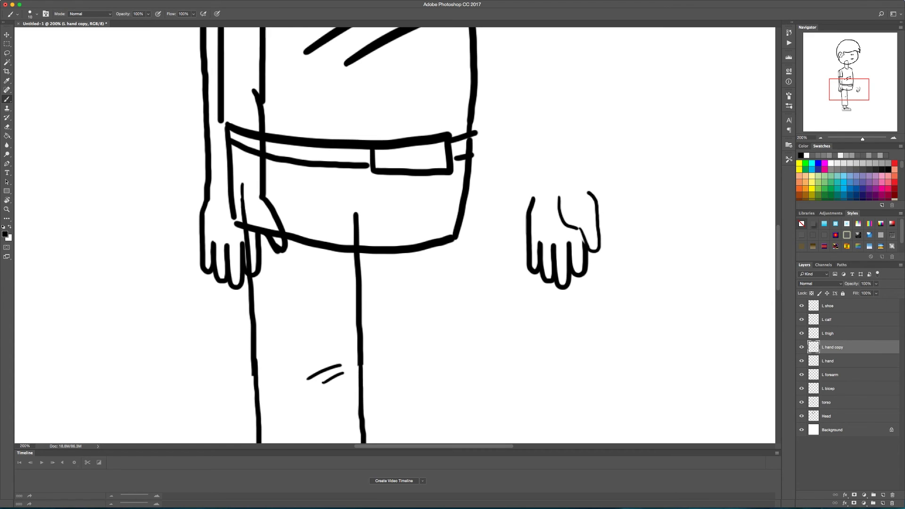
Draw a line across the base of the copied hand's fingers and touch up both wrist lines
left_click_drag(539, 242, 582, 241)
key("z")
left_click(561, 272, "alt")
left_click(560, 272, "alt")
left_click(575, 253)
left_click(574, 254)
left_click(575, 254)
key("b")
left_click_drag(553, 211, 549, 200)
left_click_drag(470, 215, 469, 204)
mouse_move(551, 209)
left_mouse_down()
mouse_move(547, 194)
mouse_move(546, 207)
left_mouse_up()
left_click_drag(473, 204, 474, 220)
Clean up the ends of the copied hand's two wrist lines with a smaller eraser
key("z")
left_click(504, 276, "alt")
left_click(504, 275, "alt")
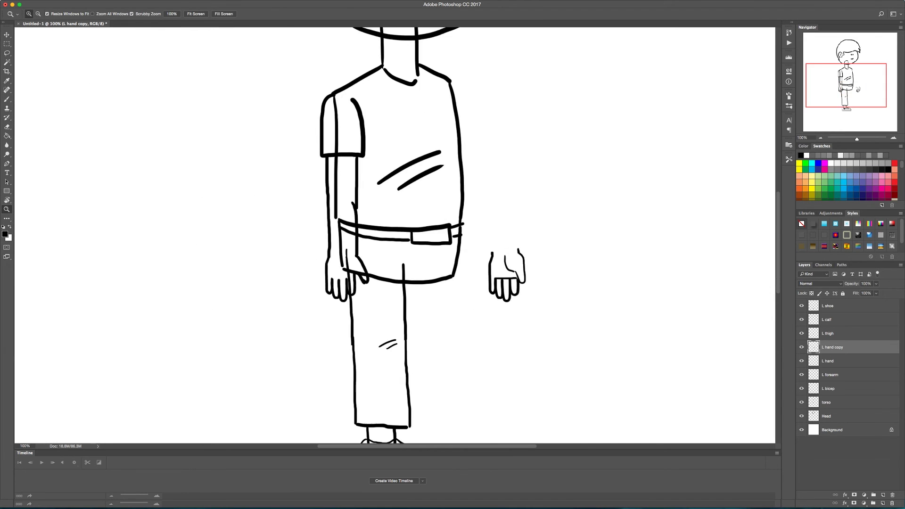
left_click(505, 266)
left_click(506, 265)
key("e")
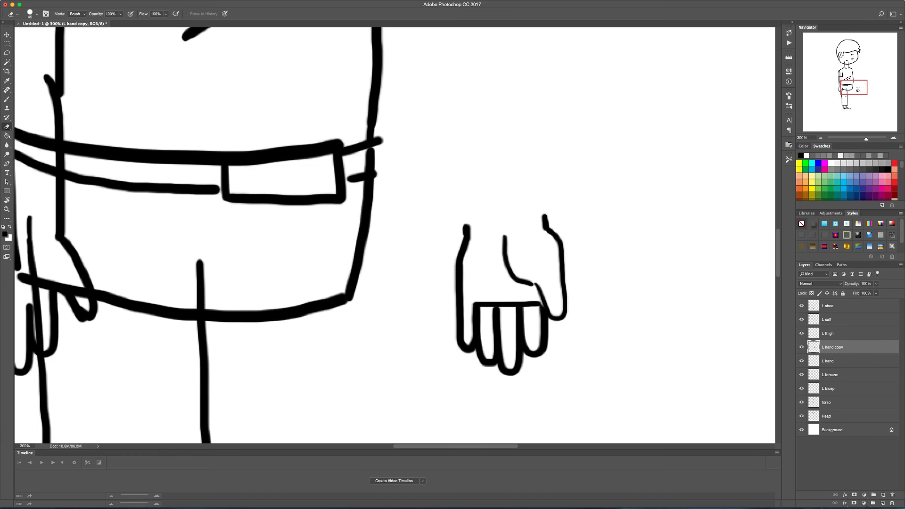
key("bracketleft")
key("bracketleft")
key("bracketleft")
left_click_drag(463, 235, 463, 226)
left_click_drag(553, 217, 553, 226)
Rename the L hand copy layer as R hand and move it to the top of the layer stack
key("z")
left_click(531, 301, "alt")
left_click(531, 300, "alt")
left_click(531, 301, "alt")
left_click(563, 336)
left_click(563, 336)
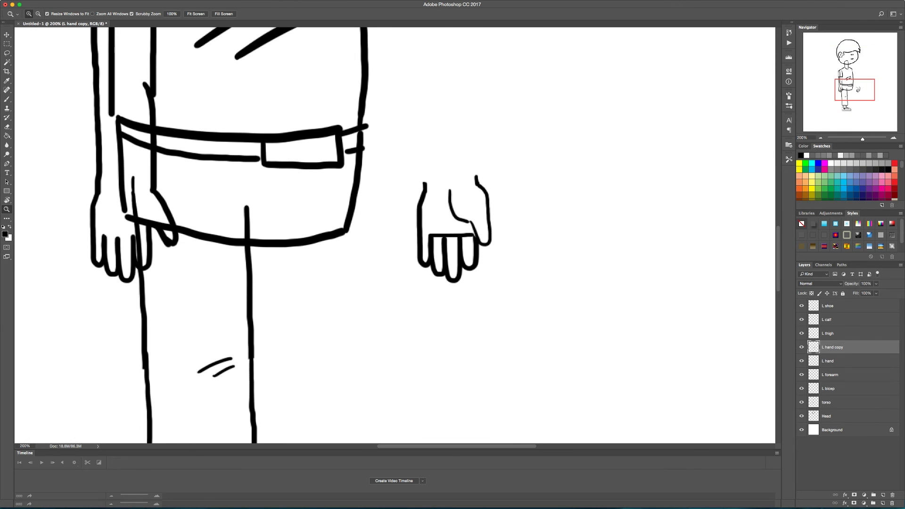
double_click(833, 347)
type("R hand")
key("Return")
left_click_drag(833, 347, 833, 300)
Move the right hand slightly closer to the hips
left_click(443, 324, "alt")
left_click(443, 325, "alt")
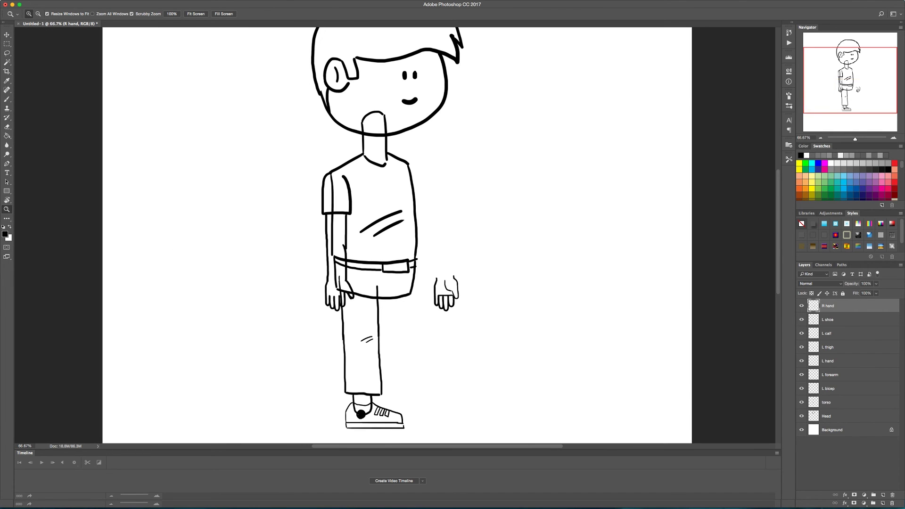
key("v")
left_click_drag(446, 294, 434, 293)
Crop the canvas on all four sides to fit closely around the character and the separate hand
key("z")
key("super+minus")
key("c")
left_click_drag(184, 266, 253, 265)
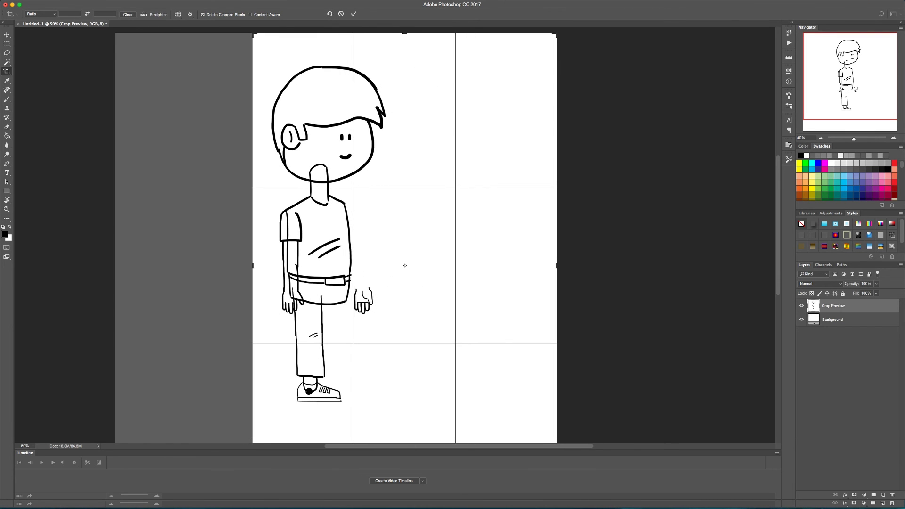
left_click_drag(557, 265, 477, 266)
left_click_drag(404, 33, 404, 45)
mouse_move(405, 266)
left_mouse_down()
mouse_move(405, 160)
mouse_move(405, 205)
left_mouse_up()
key("Return")
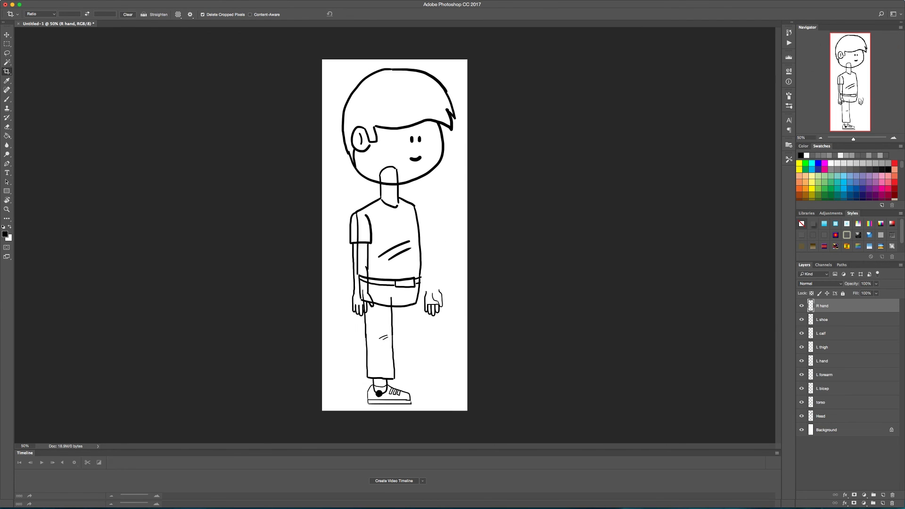
Unlock the Background layer and delete it
left_click(849, 429)
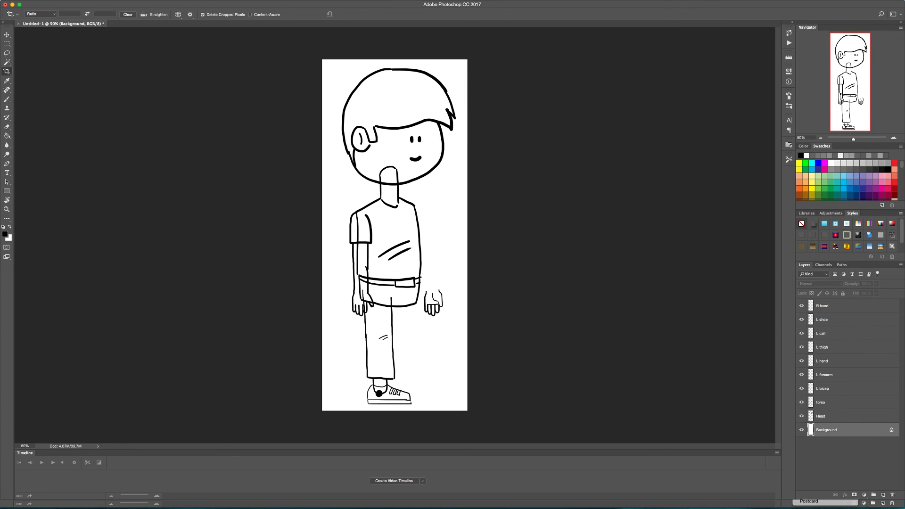
left_click(891, 430)
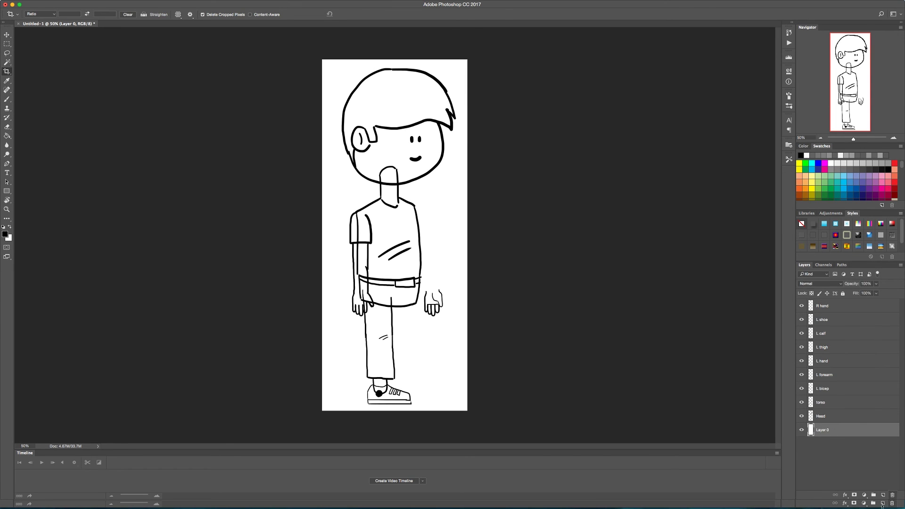
left_click(893, 503)
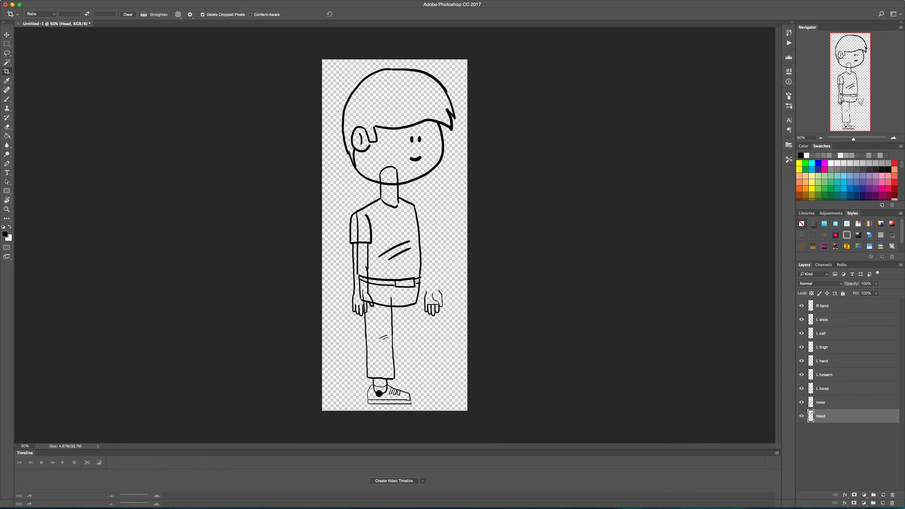